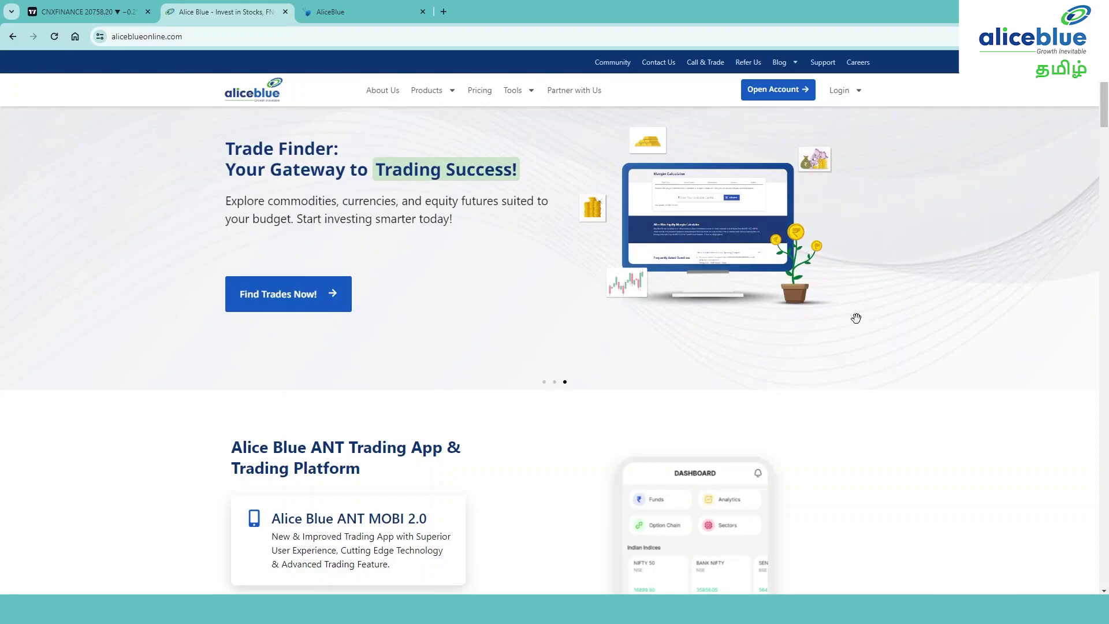
Step: Switch to the Alice Blue trading platform and start creating a new SIP from the SIP orders
click(342, 9)
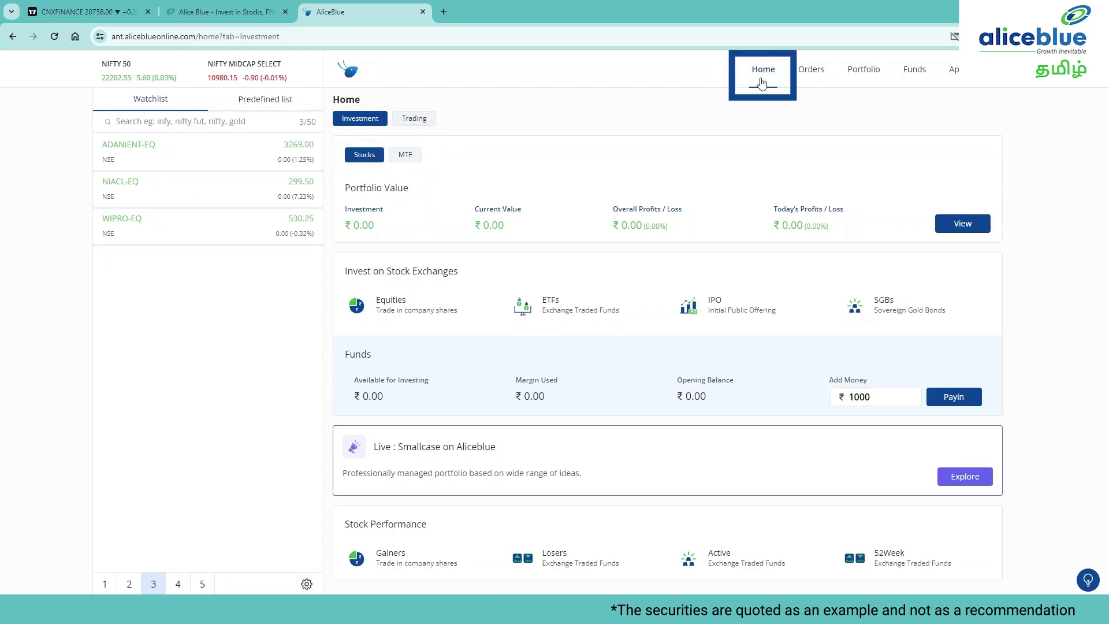
click(812, 71)
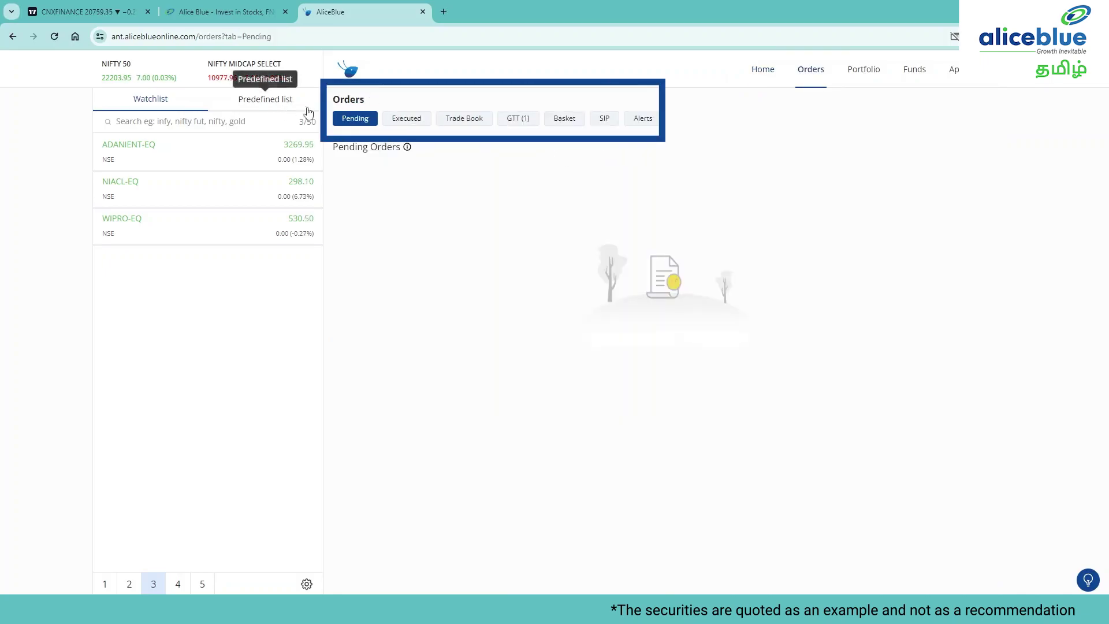
click(603, 119)
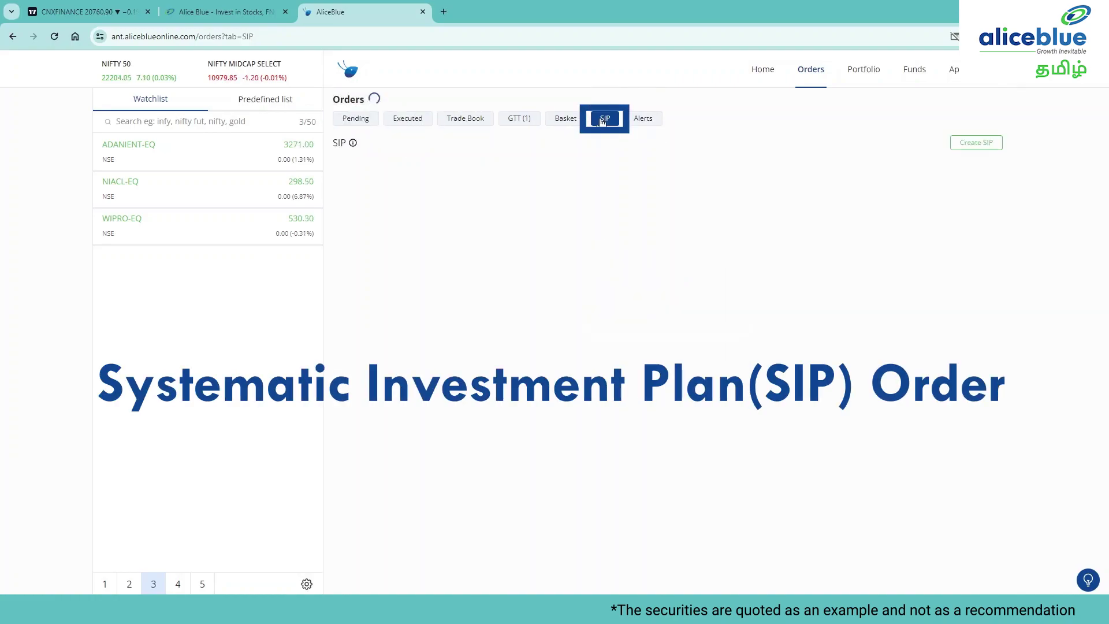
click(961, 144)
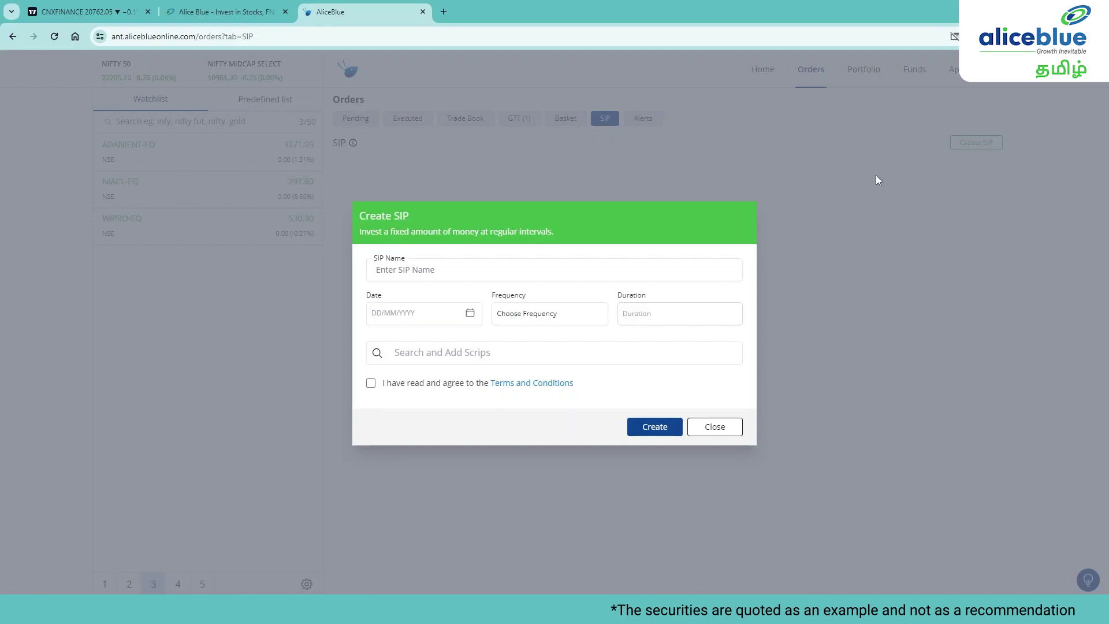
Step: Name the SIP "Monthly ETF" and set its date to 04/03/2024
click(426, 276)
text(Monthly)
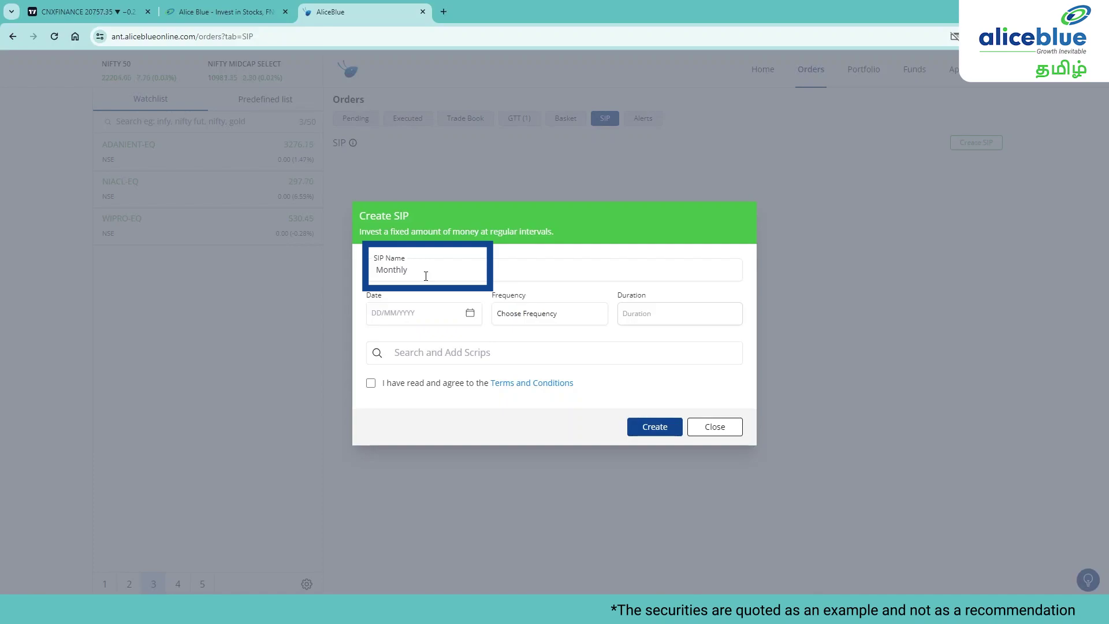
text(ETF)
click(471, 313)
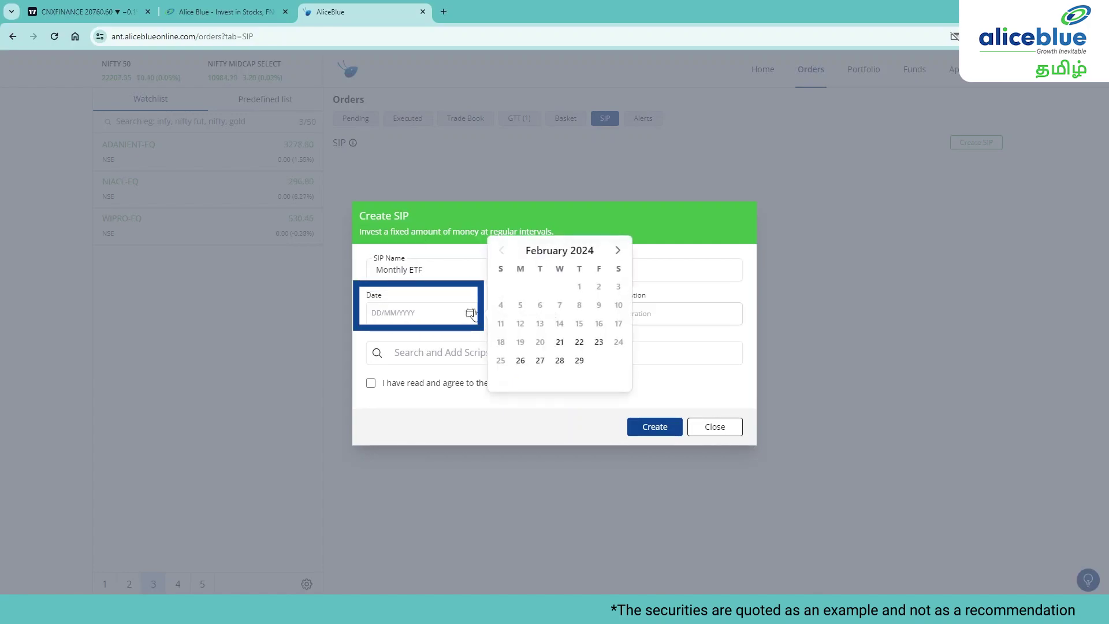
click(617, 250)
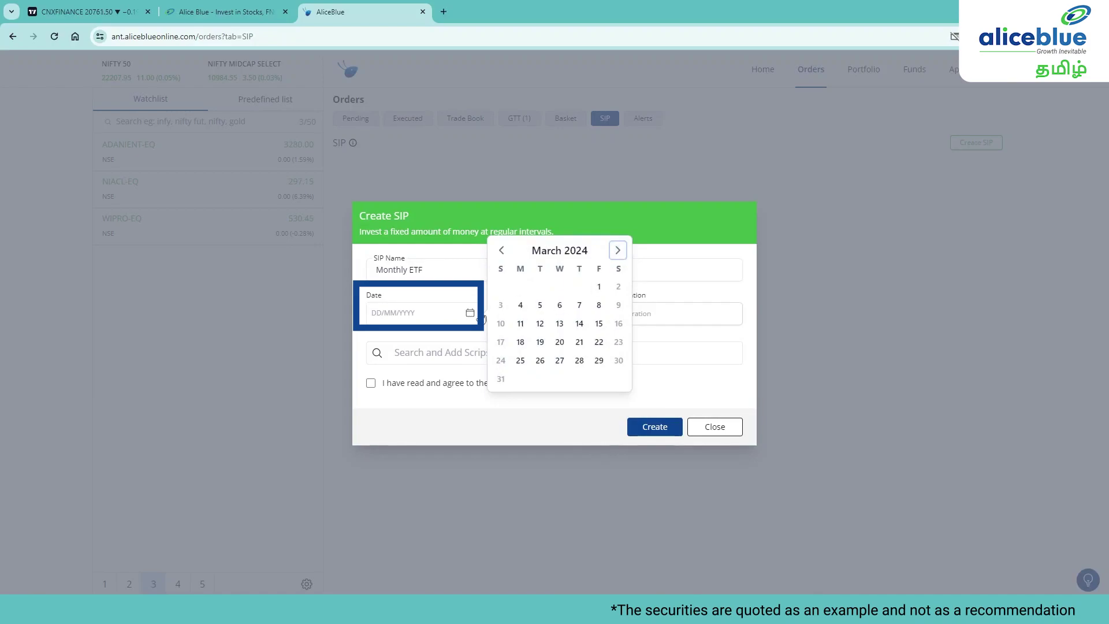
click(520, 305)
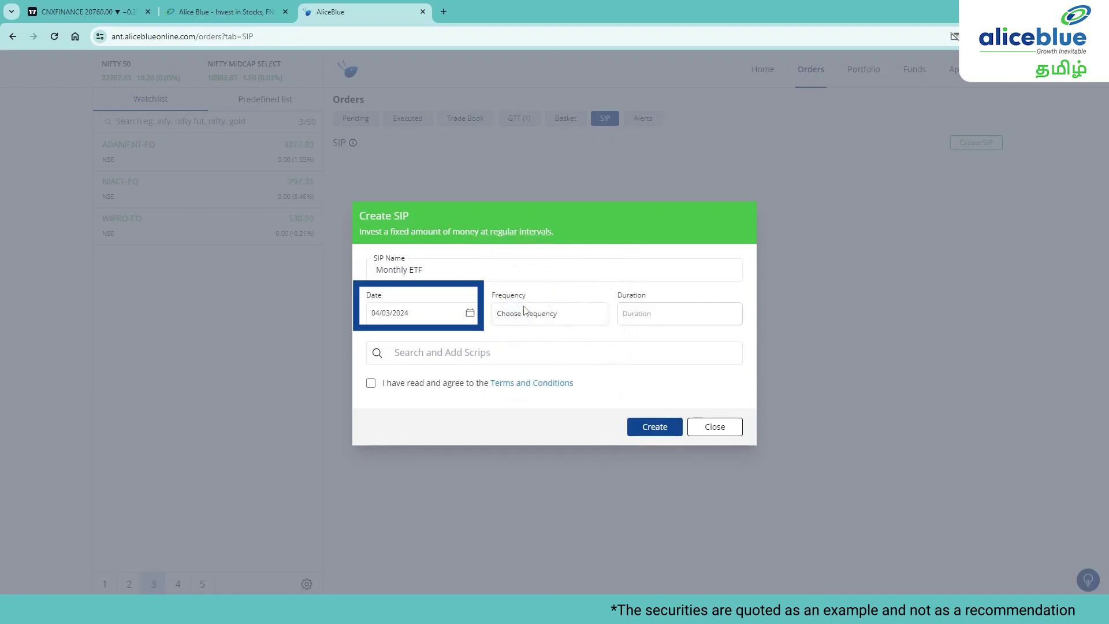
Step: Set the SIP's frequency to Monthly and its duration to 60
click(541, 317)
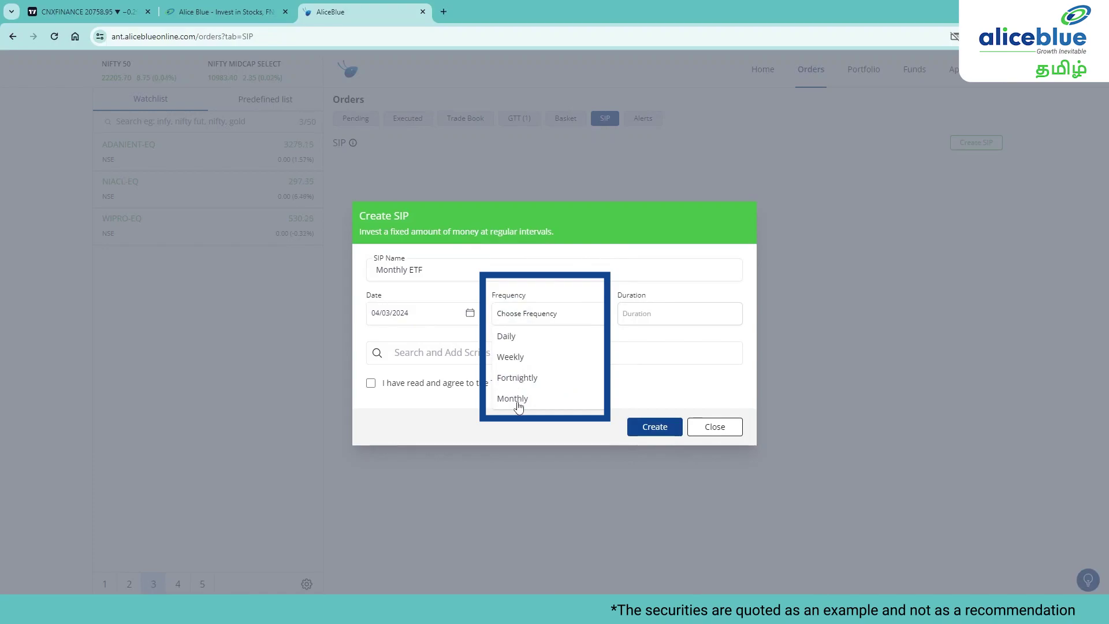
click(518, 404)
click(512, 315)
click(514, 398)
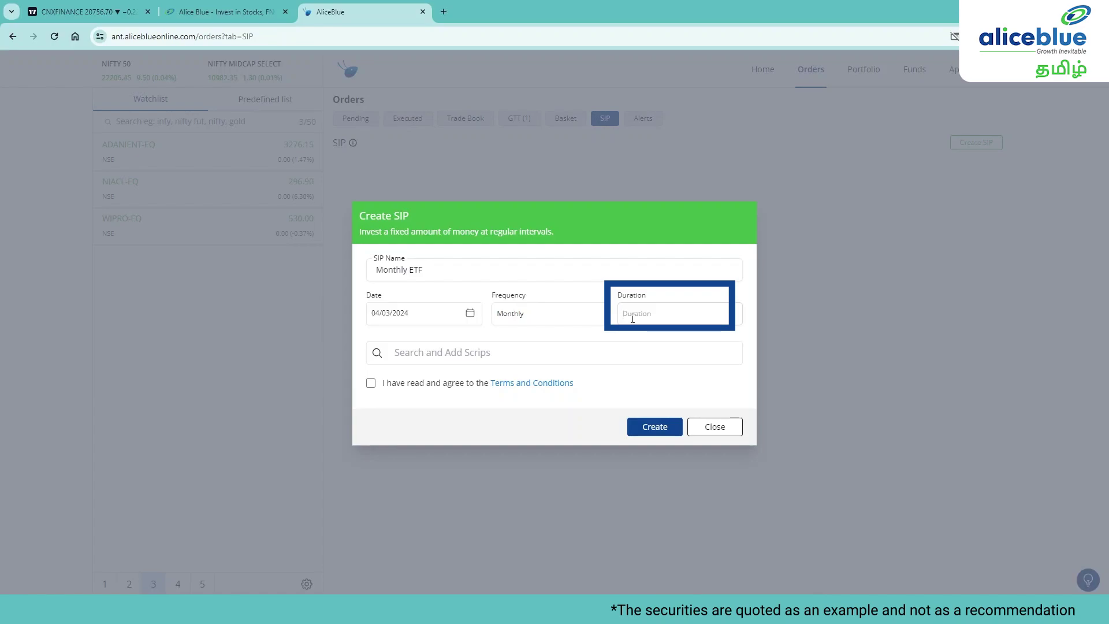
text(60)
Step: Add the BSE scrip BANKBEES to the SIP, investing by Qty with a quantity of 20
click(466, 351)
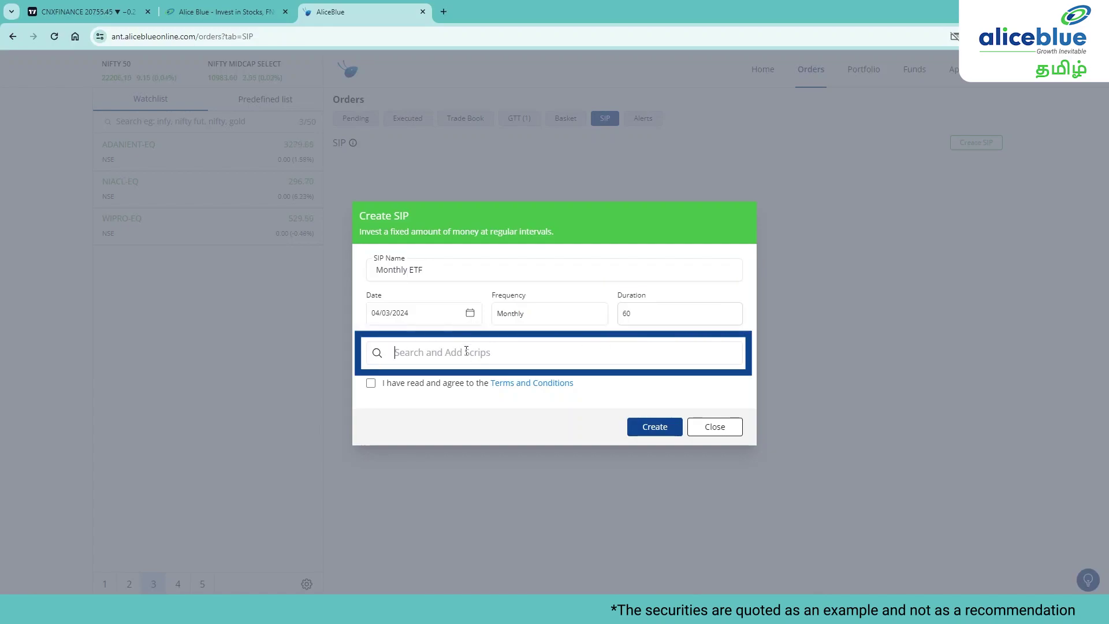
text(B)
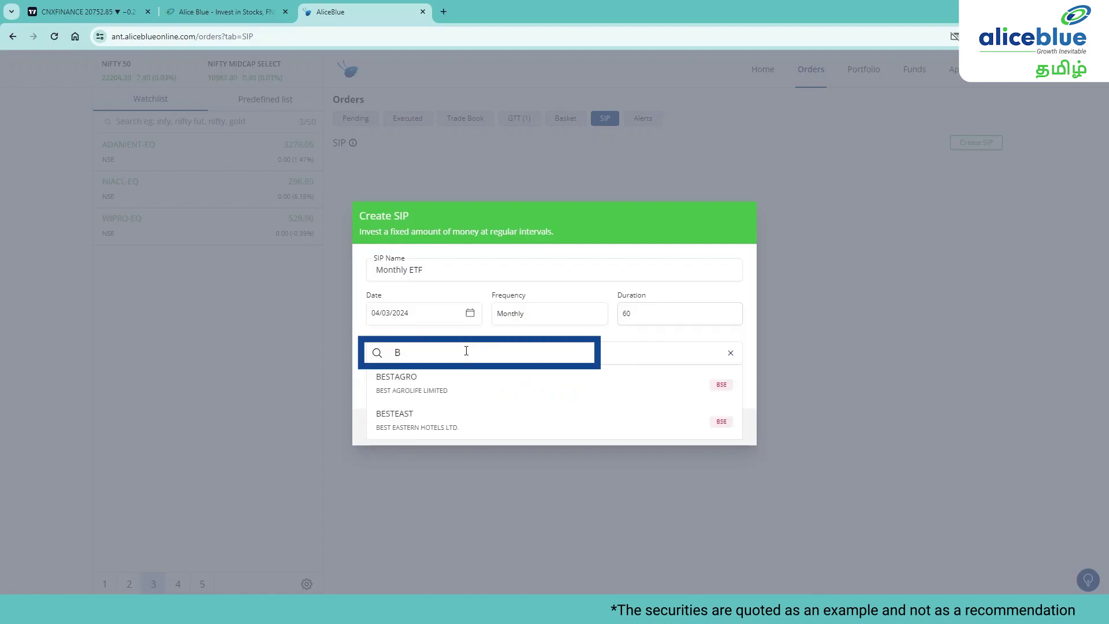
text(ANKBE)
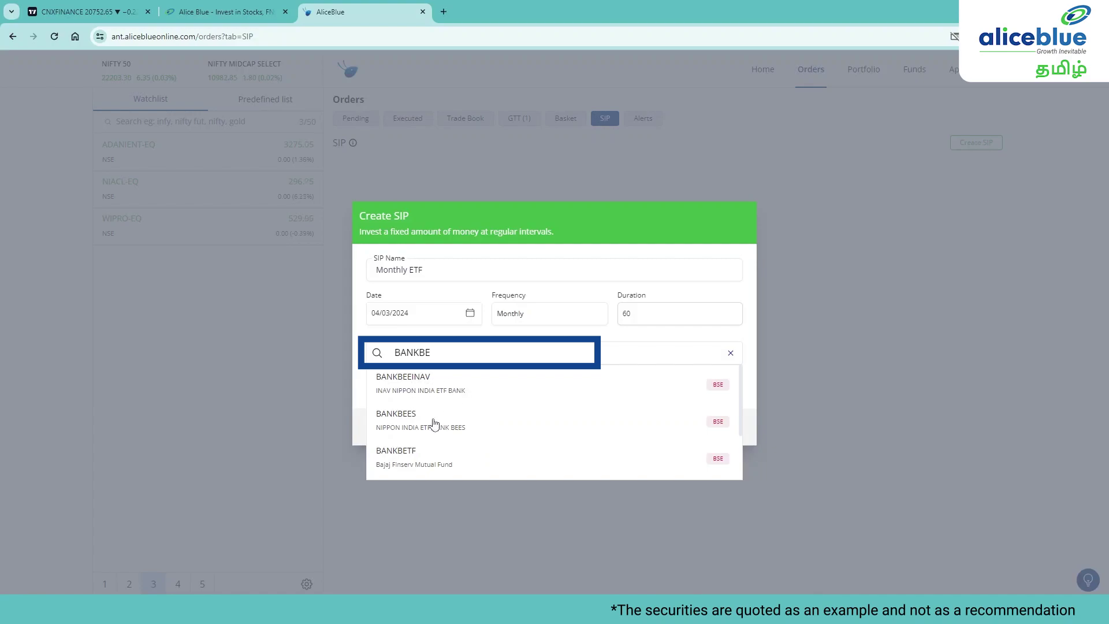
click(427, 414)
click(489, 321)
click(469, 347)
click(586, 320)
text(1)
key(BackSpace)
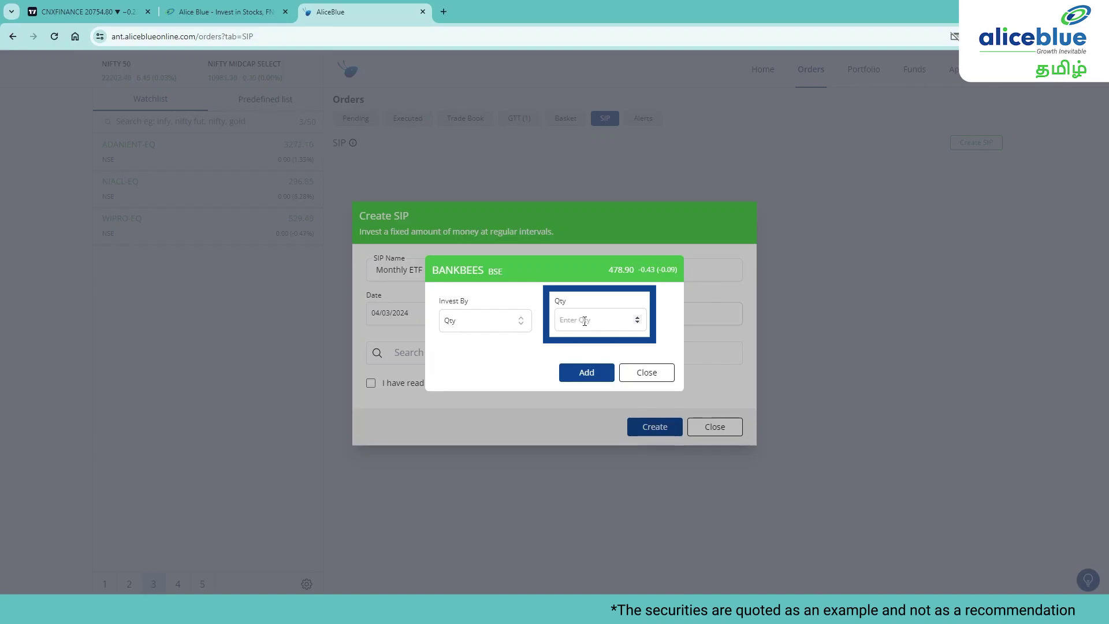
text(20)
click(577, 373)
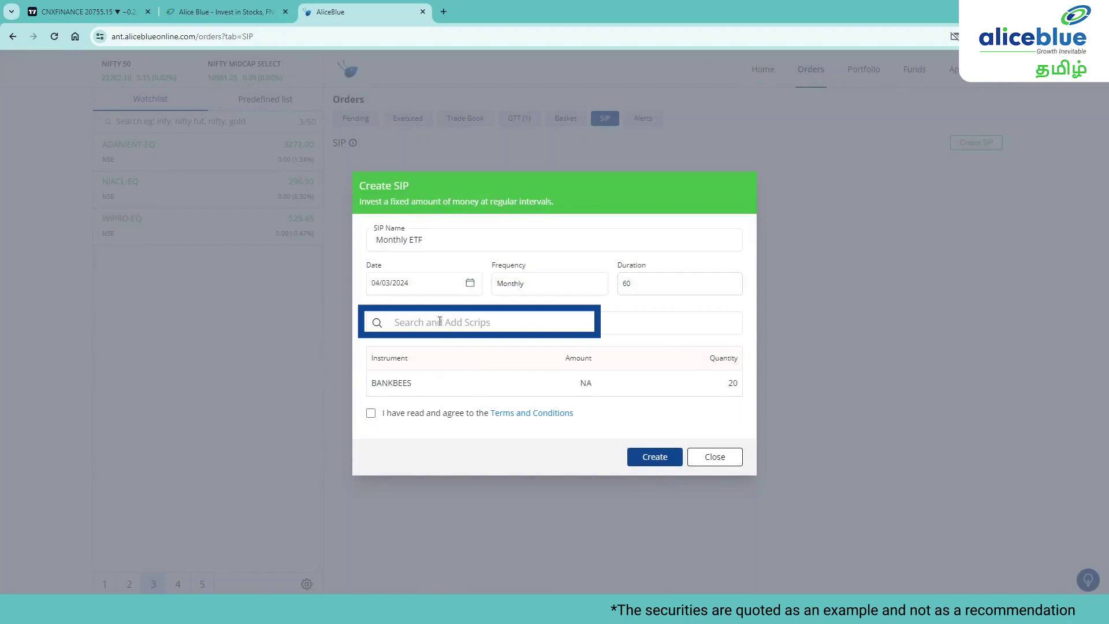
Step: Add the NSE scrip ITBEES-EQ to the SIP with a quantity of 50
text(IT BEE)
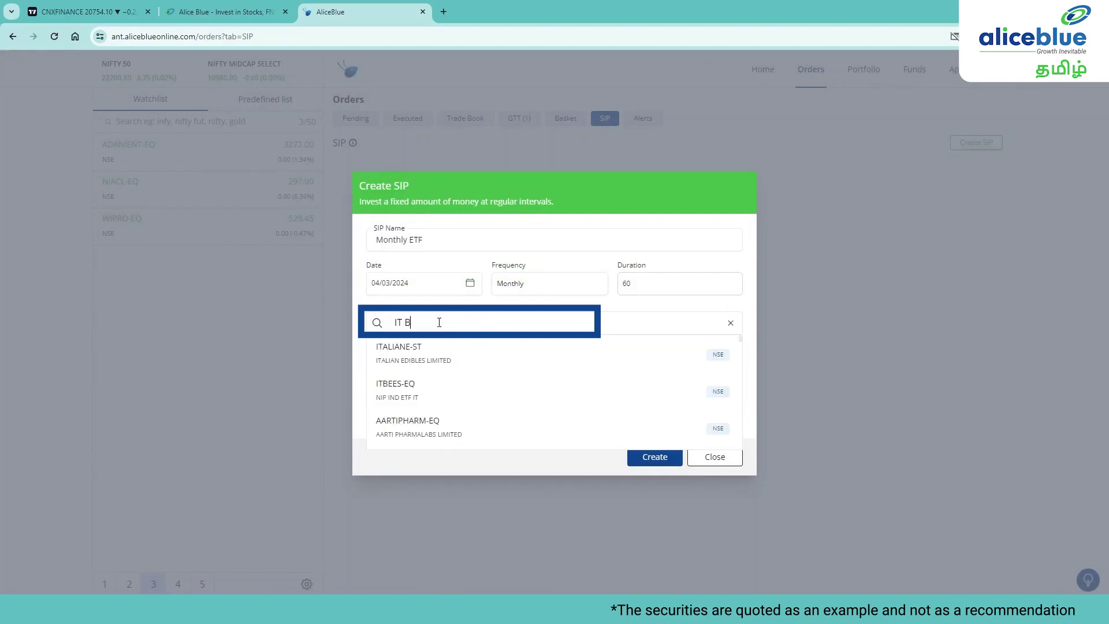
click(431, 353)
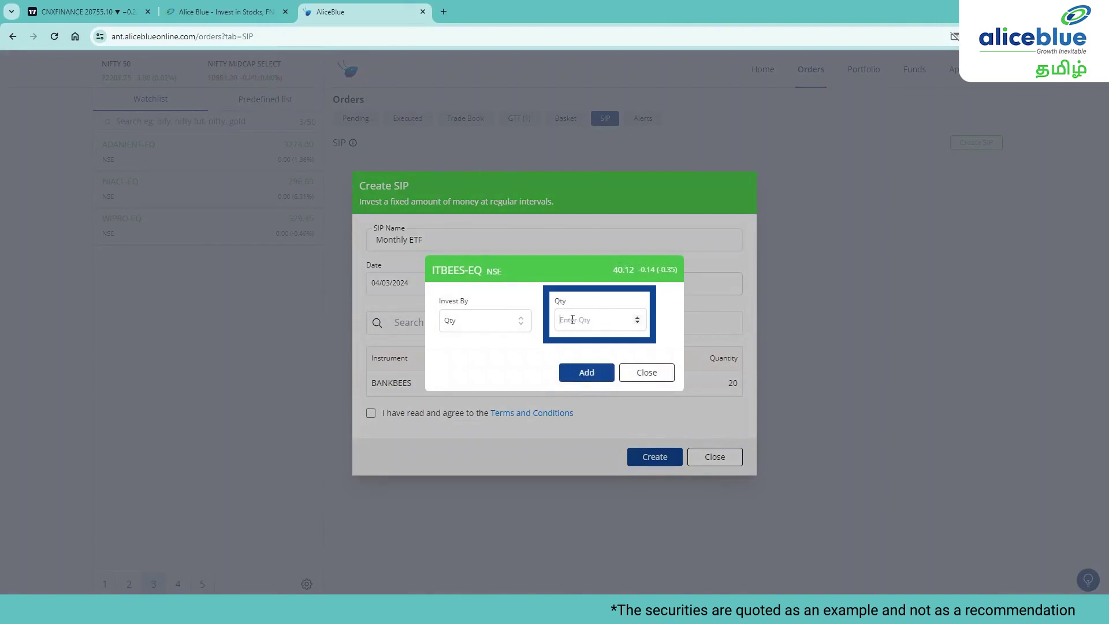
text(50)
click(585, 372)
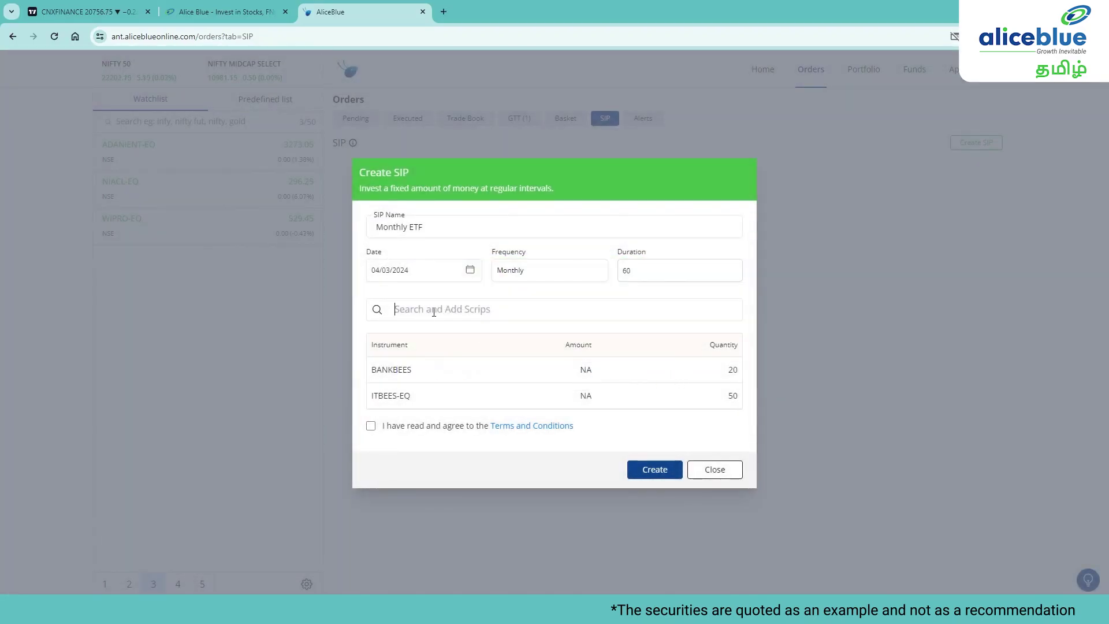
Step: Add the BSE scrip JUNIORBEES to the SIP with a quantity of 10
text(JUNIO)
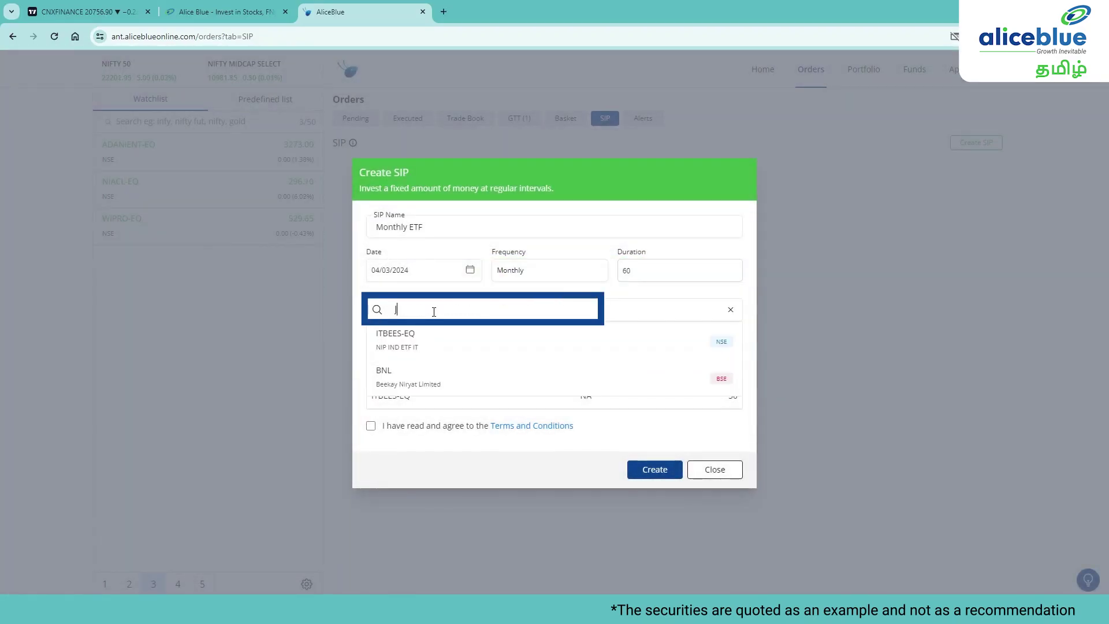
click(445, 338)
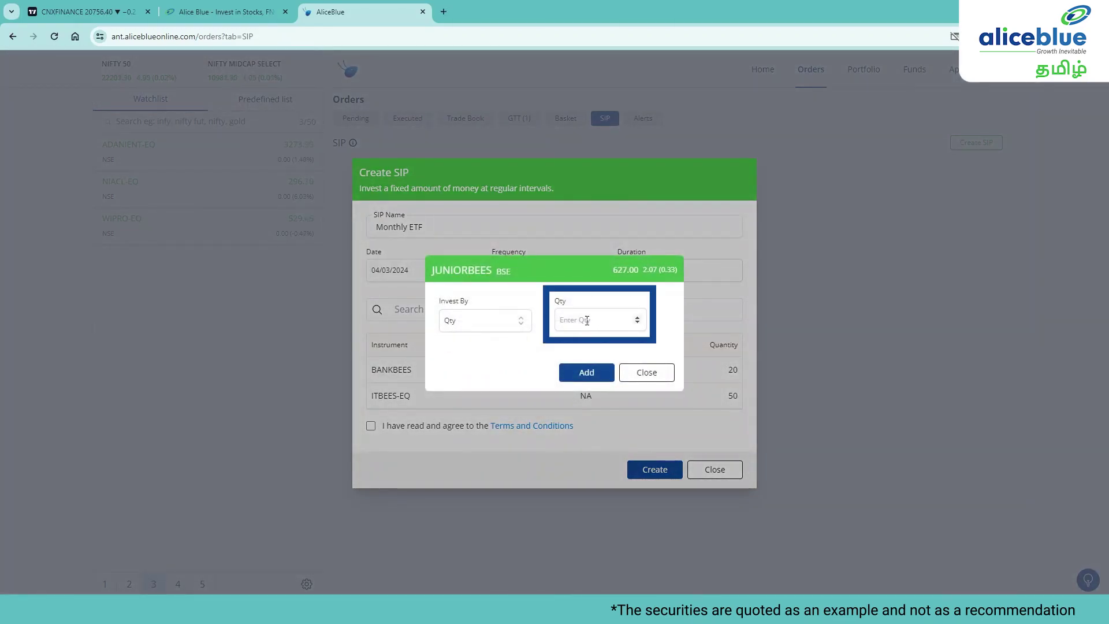
text(10)
click(585, 372)
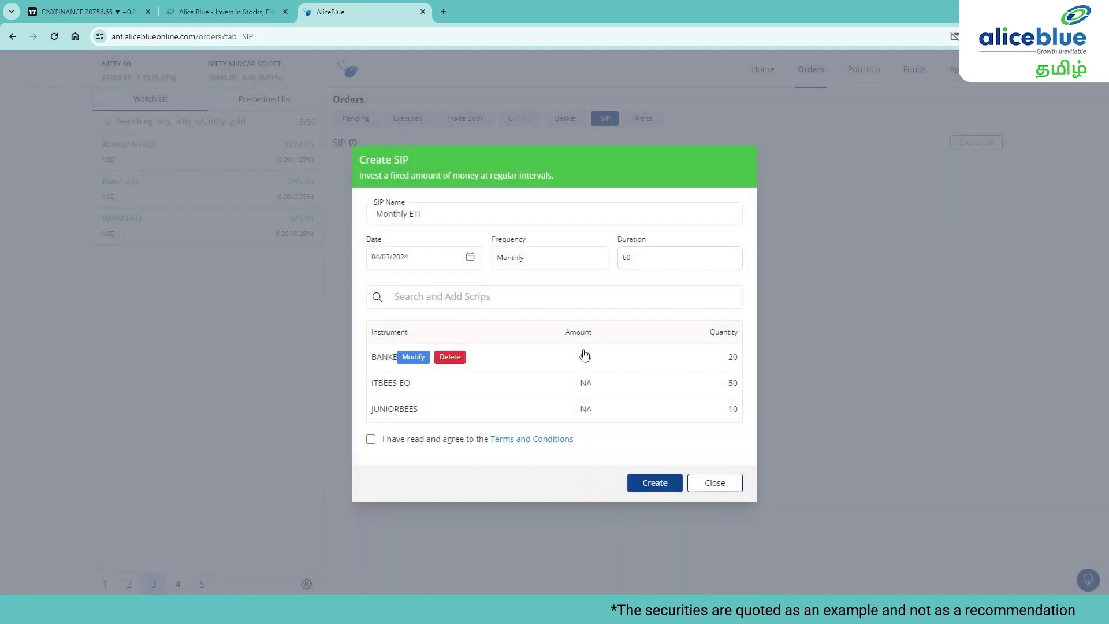
Step: Add the BSE scrip INFRABEES to the SIP with a quantity of 10
click(410, 298)
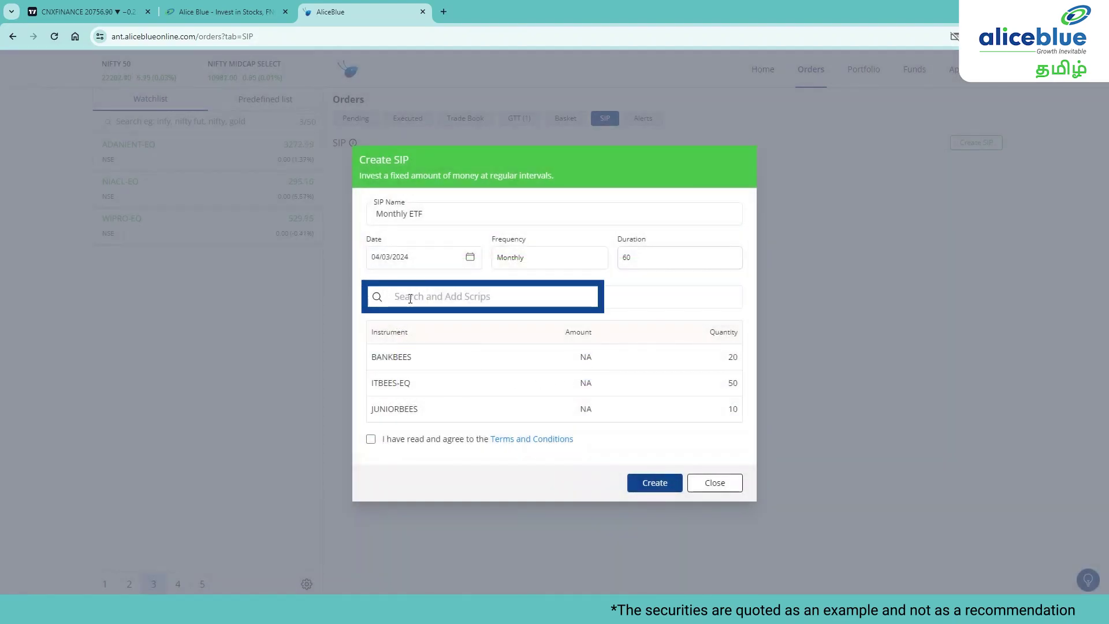
text(INFRA)
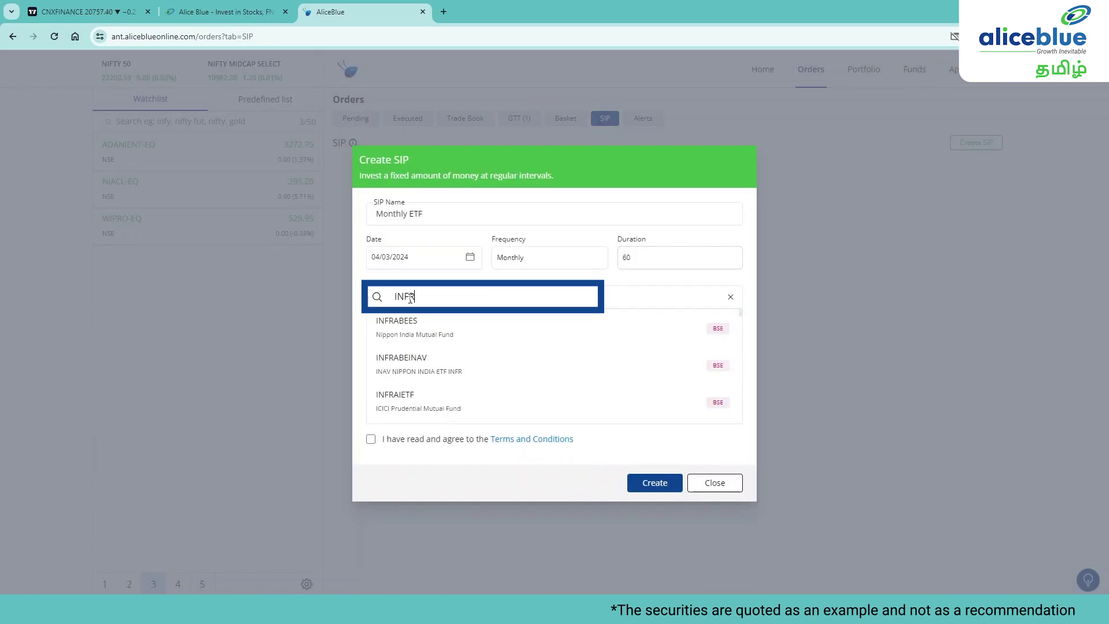
click(420, 325)
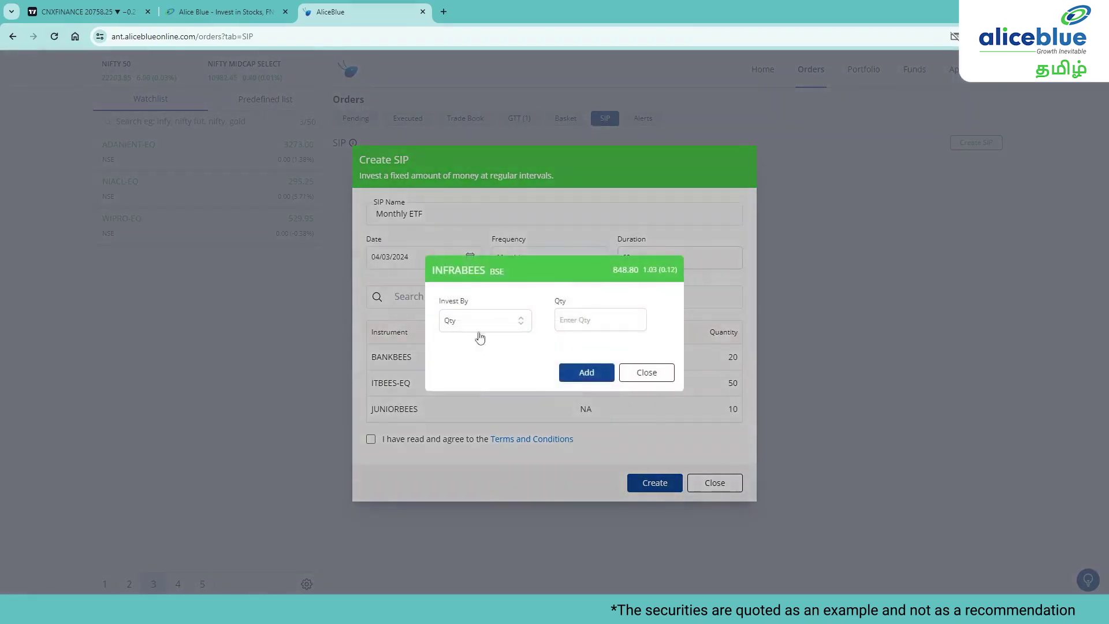
click(582, 318)
text(10)
click(586, 372)
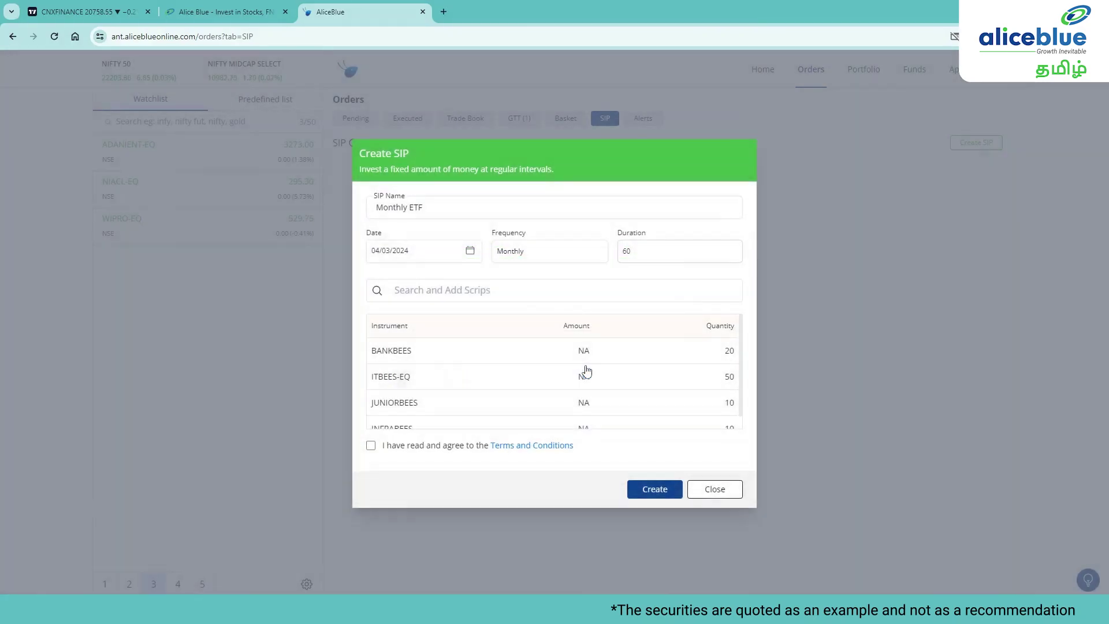
Step: Add the BSE scrip GOLDBEES to the SIP with a quantity of 100
click(427, 294)
text(GOLDB)
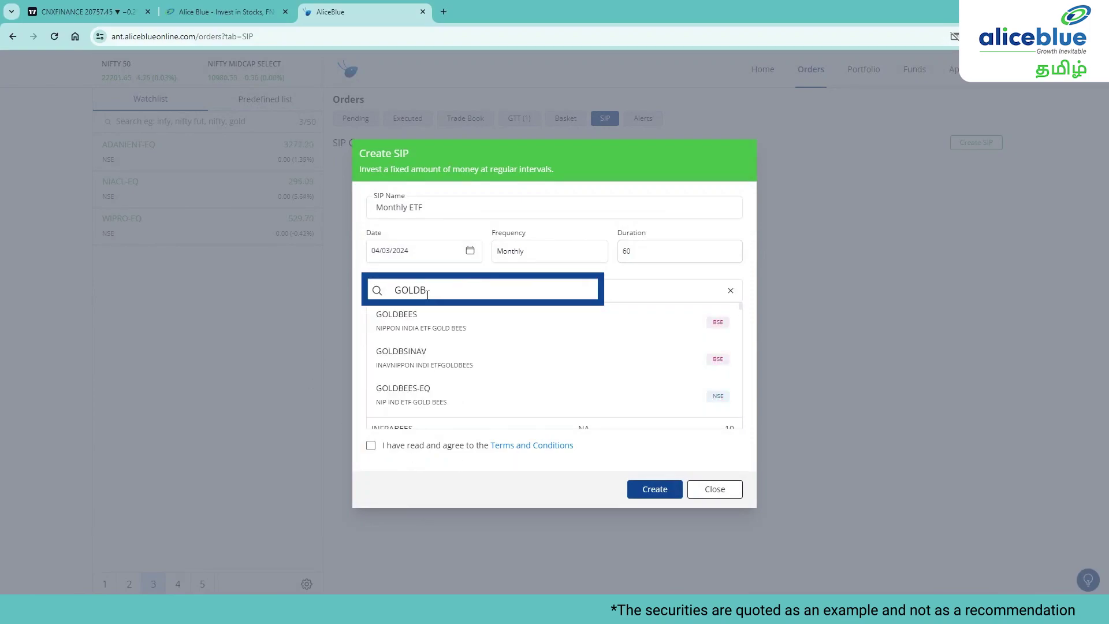
click(428, 326)
text(100)
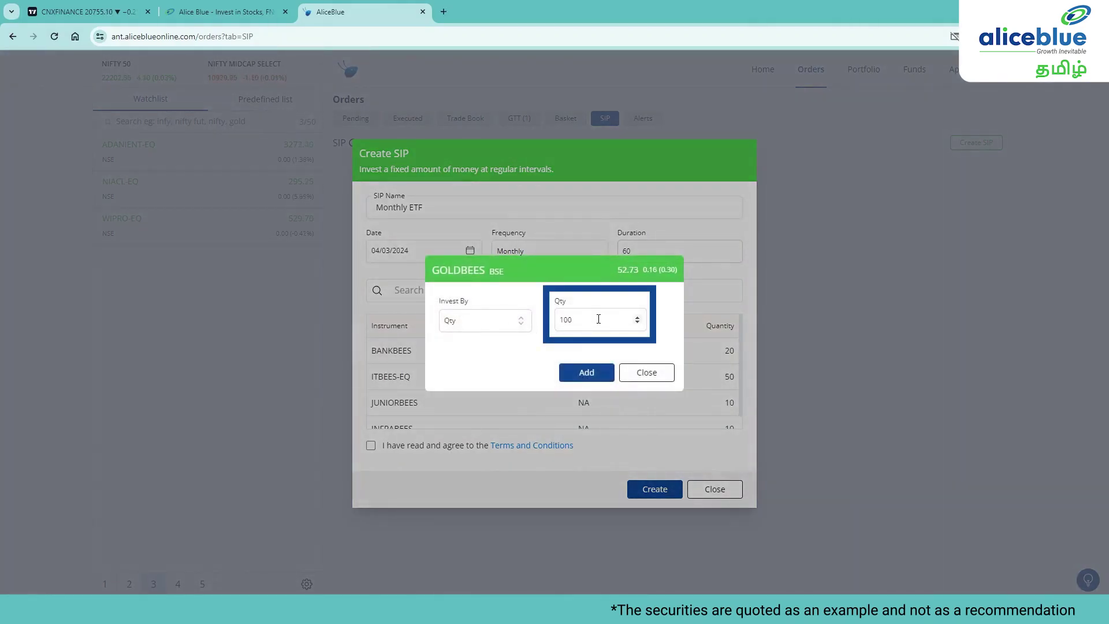
click(584, 373)
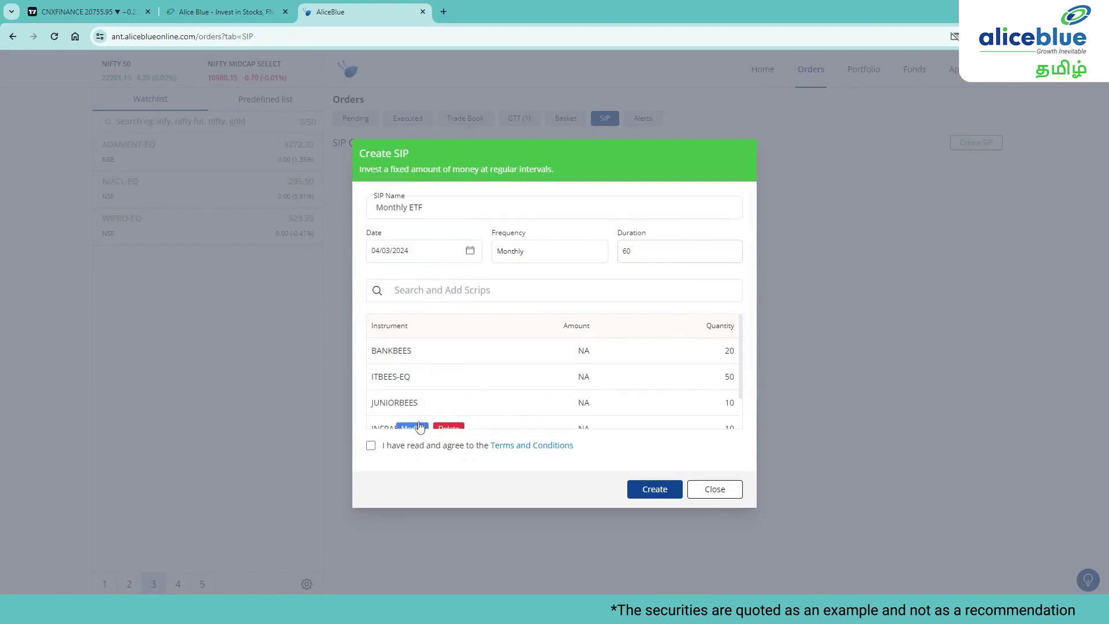
Step: Agree to the Terms and Conditions and create the SIP
click(371, 446)
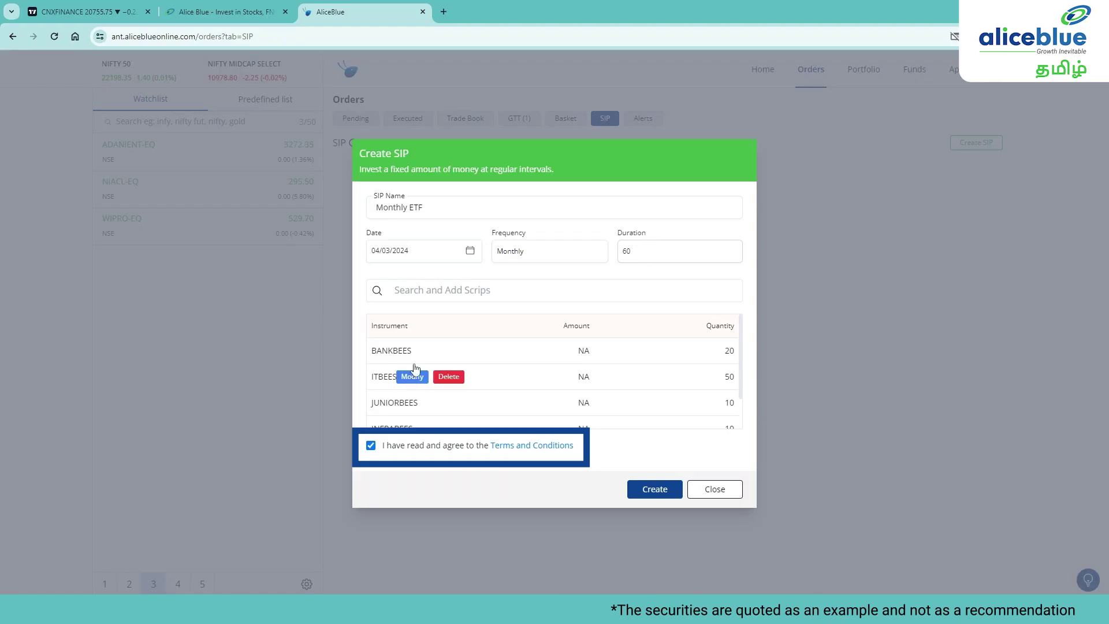
scroll(485, 375, down, 1)
click(658, 491)
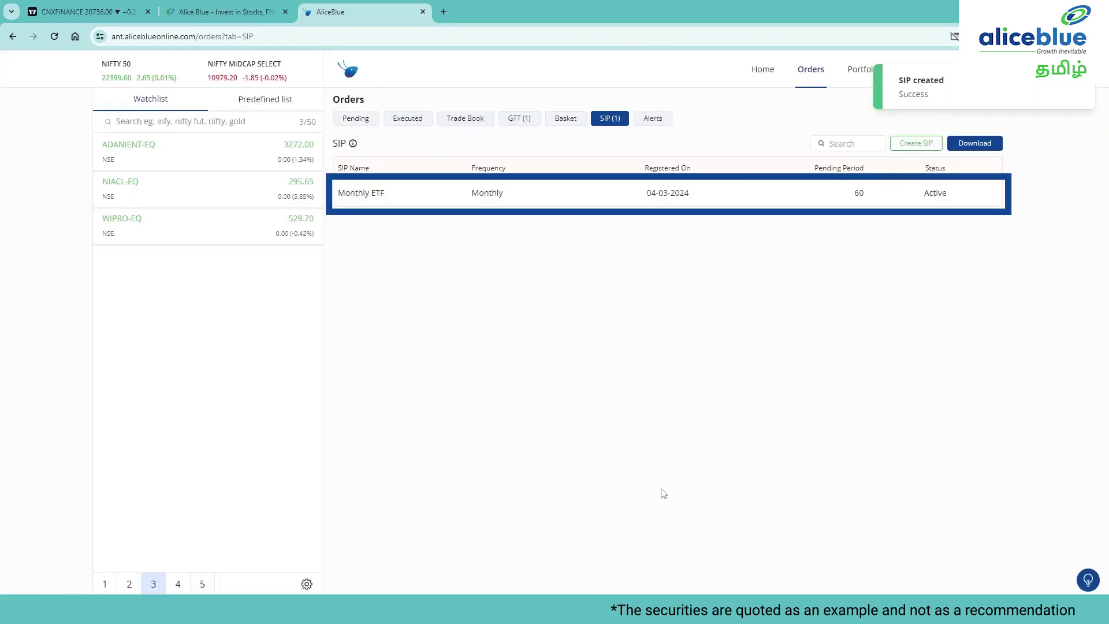
mouse_move(965, 192)
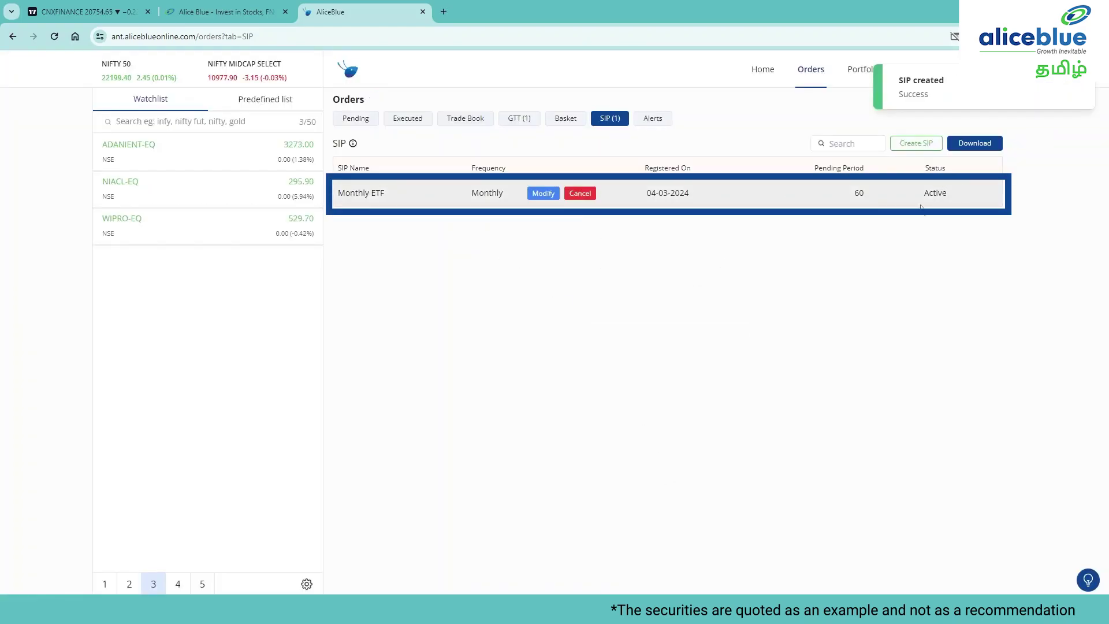
mouse_move(778, 202)
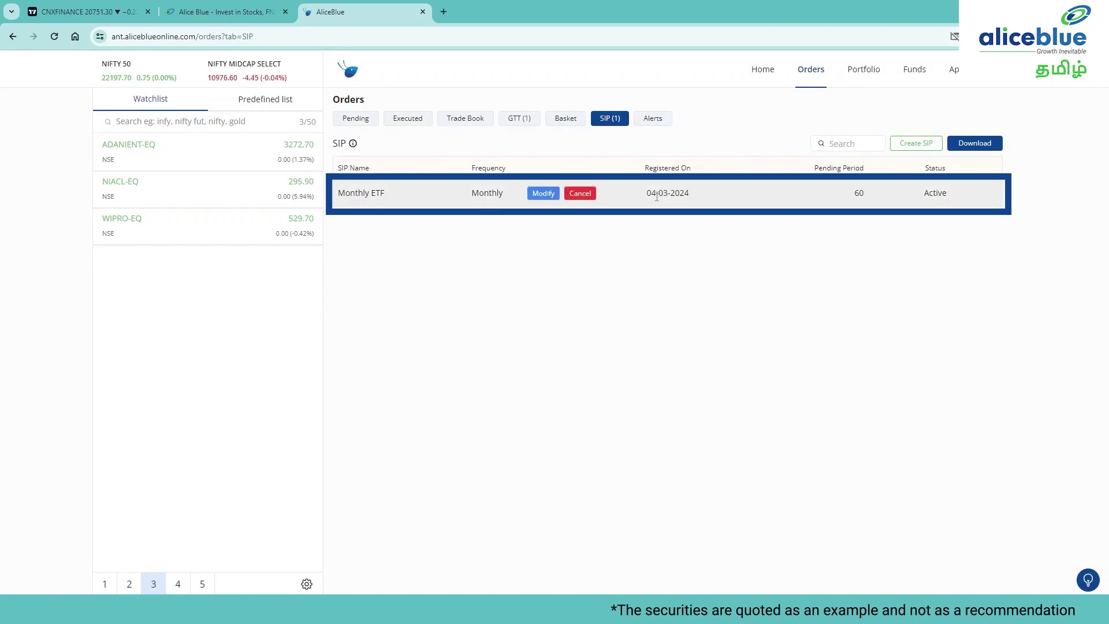
drag(651, 193, 686, 192)
click(659, 197)
drag(646, 193, 694, 193)
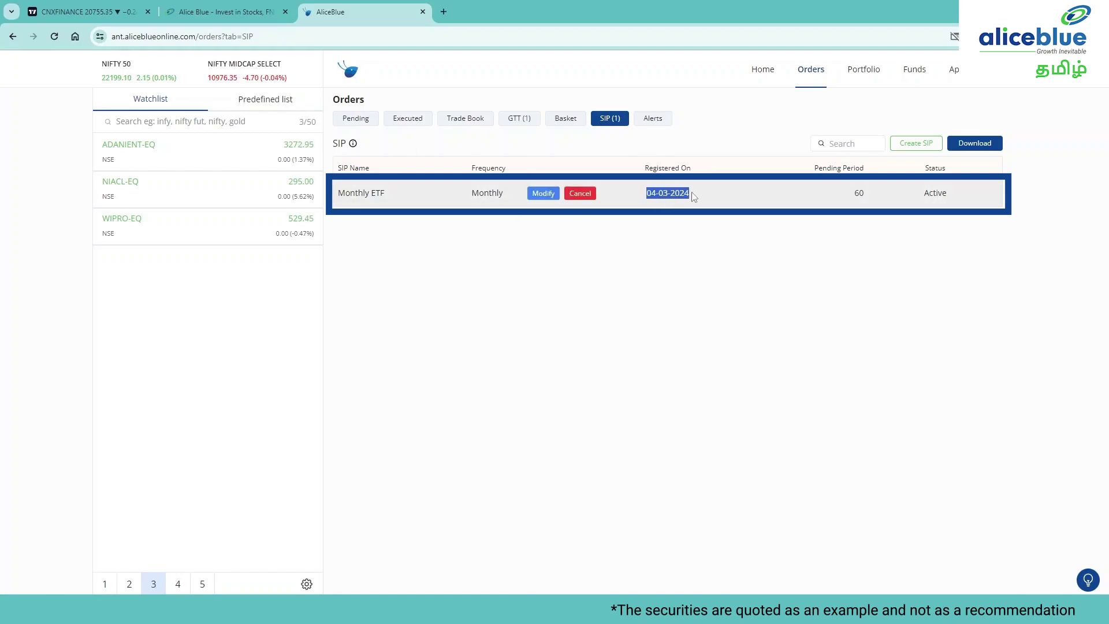
Step: Open the Monthly ETF SIP for modification and delete INFRABEES from its instruments
click(543, 193)
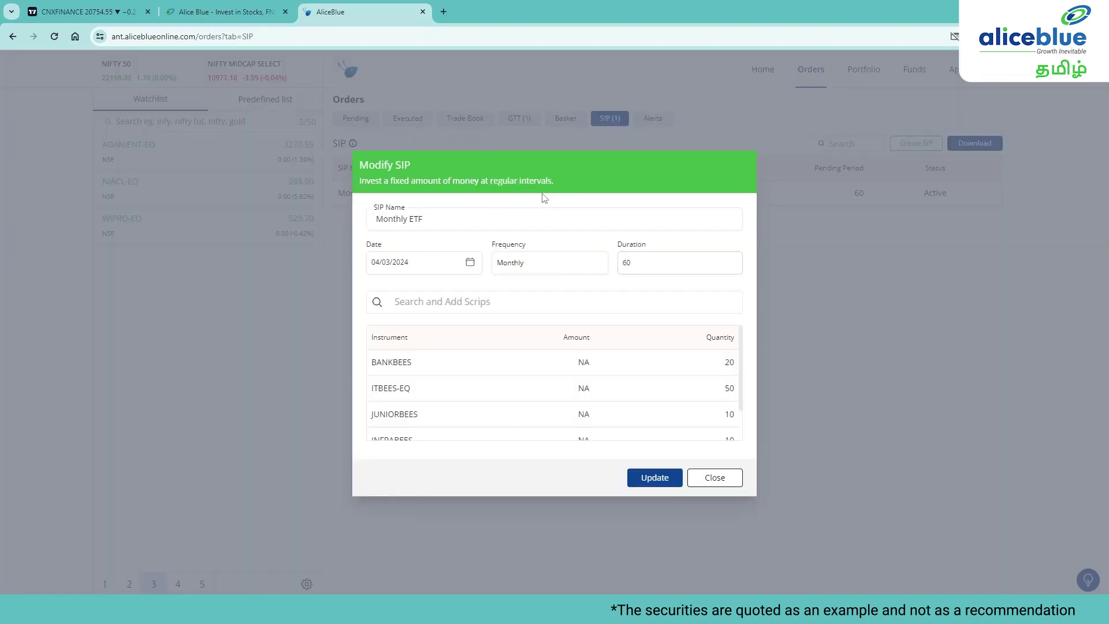
scroll(499, 367, down, 1)
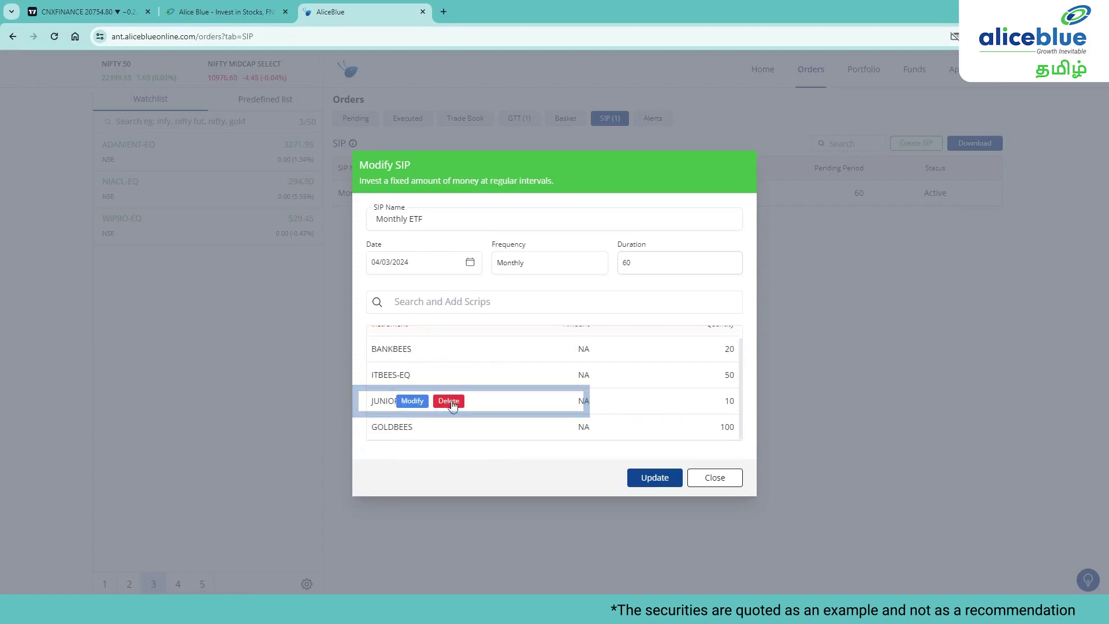
click(449, 402)
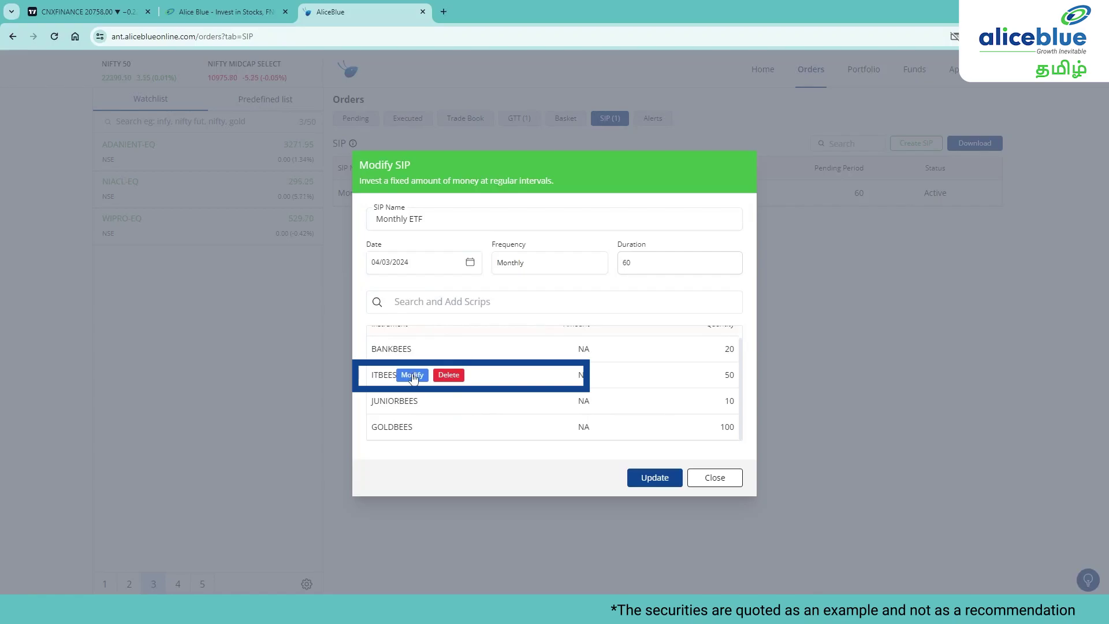
Step: Set the quantity of ITBEES-EQ to 200 in the Monthly ETF SIP and update the SIP
click(412, 376)
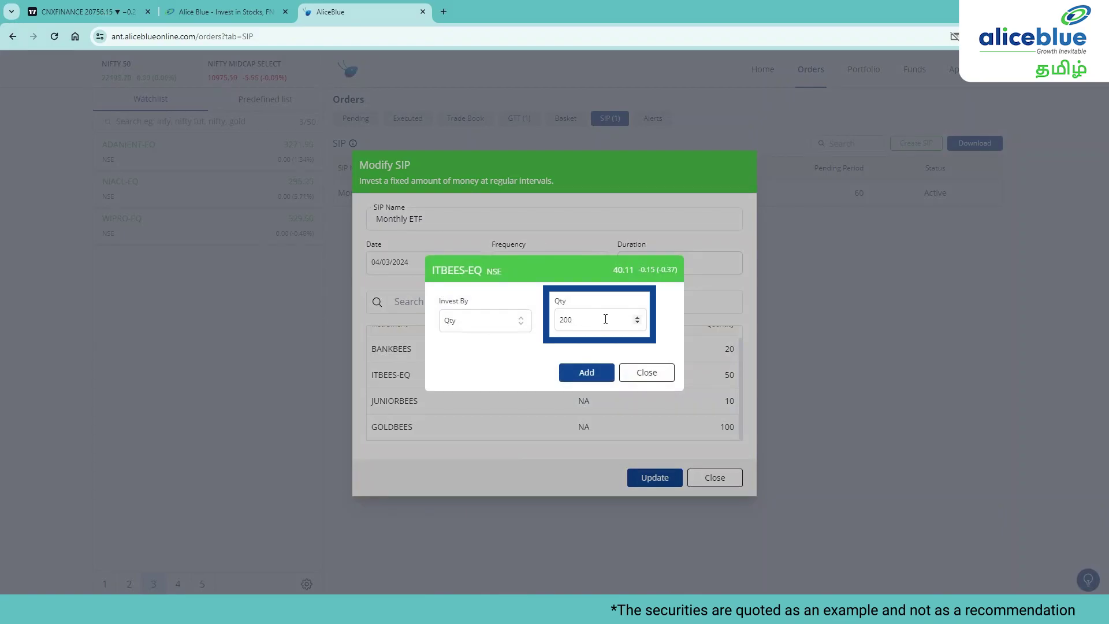
text(200)
click(601, 378)
click(650, 477)
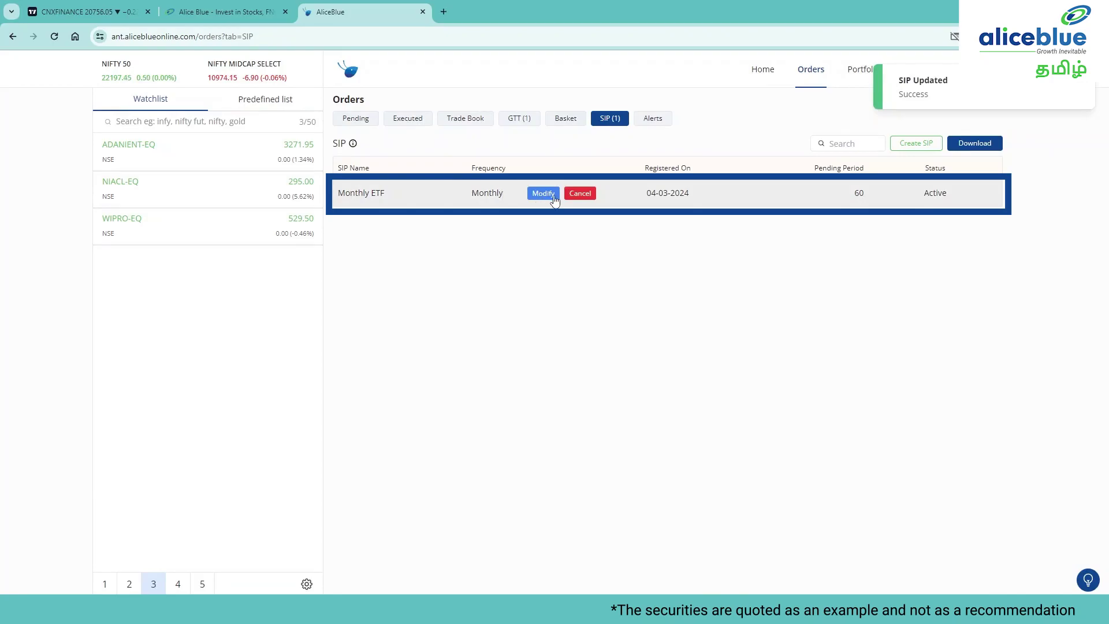
Step: Modify the Monthly ETF SIP's frequency to Weekly and update the SIP
click(543, 194)
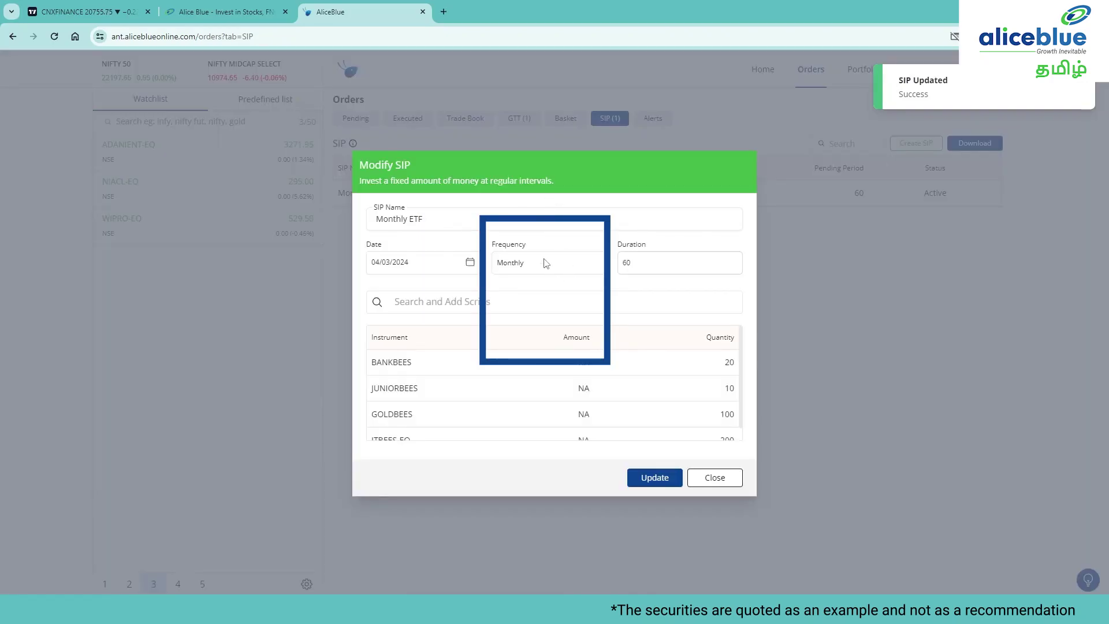
click(546, 263)
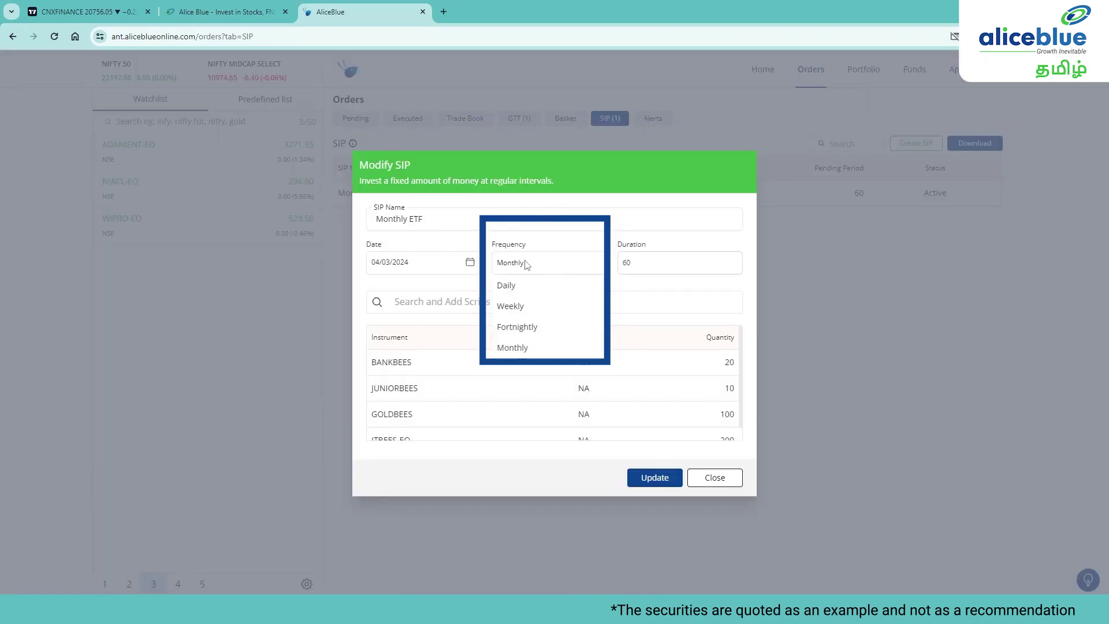
click(541, 308)
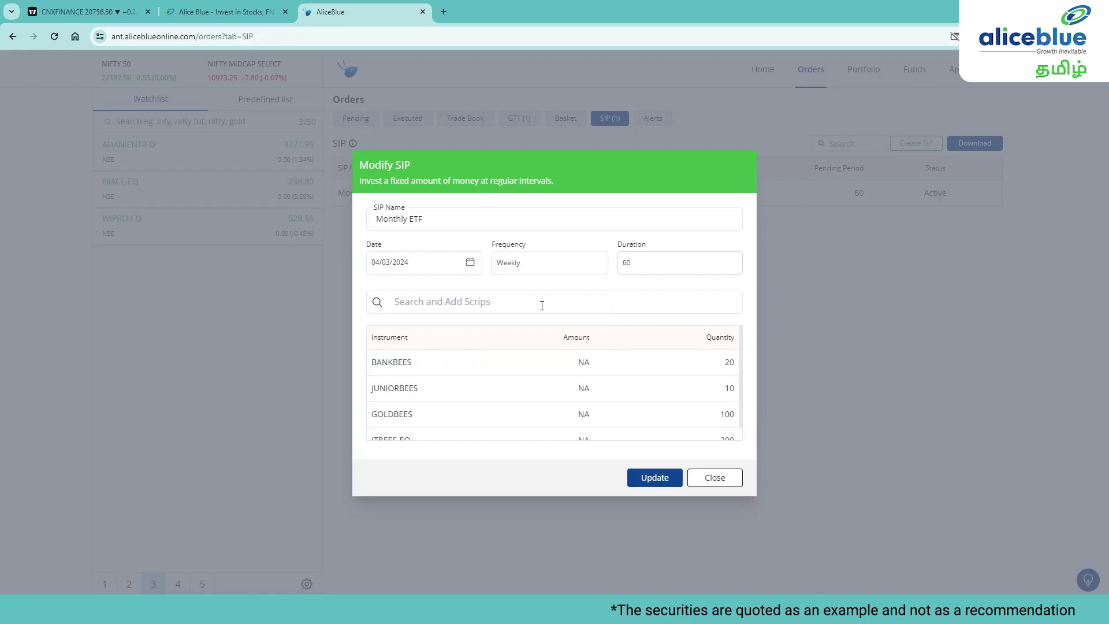
click(655, 477)
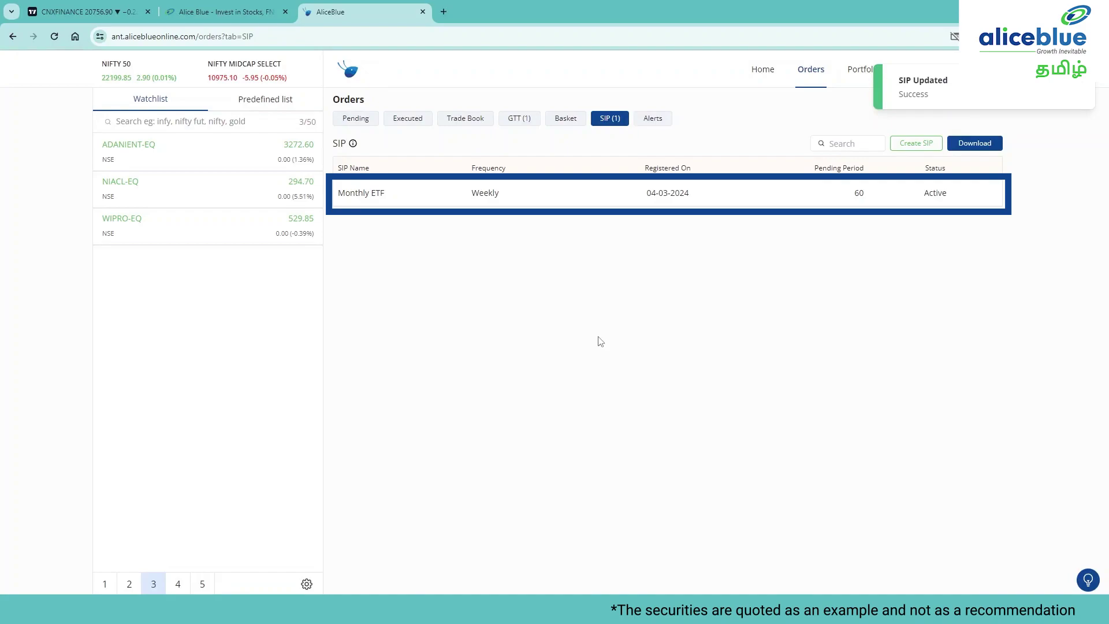